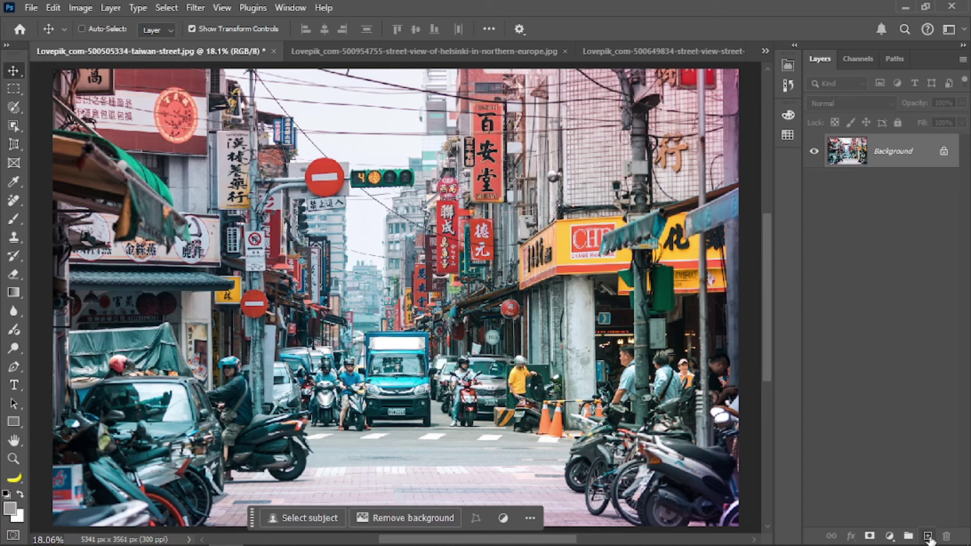
Step: Add an empty Layer 1 above the Taiwan street photo's Background layer
left_click(927, 536)
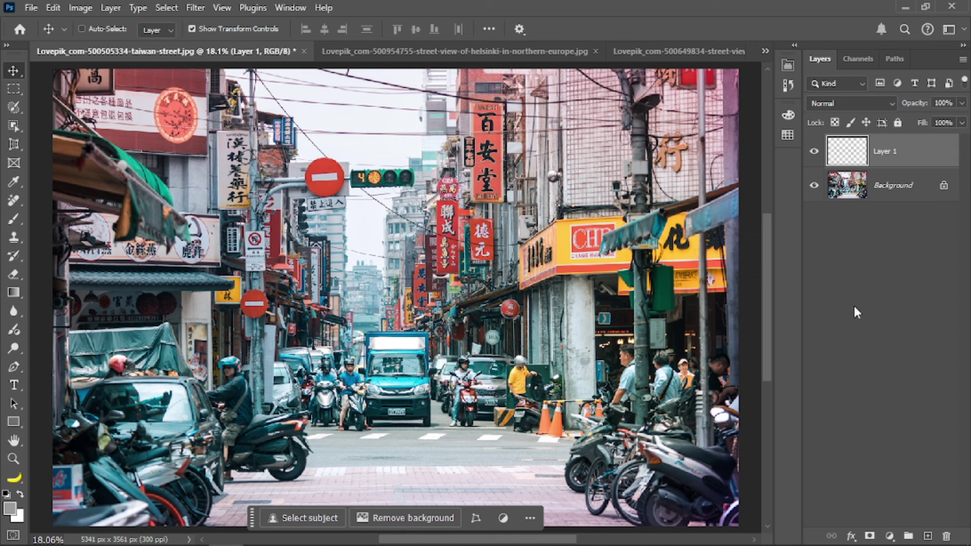
left_click(856, 312)
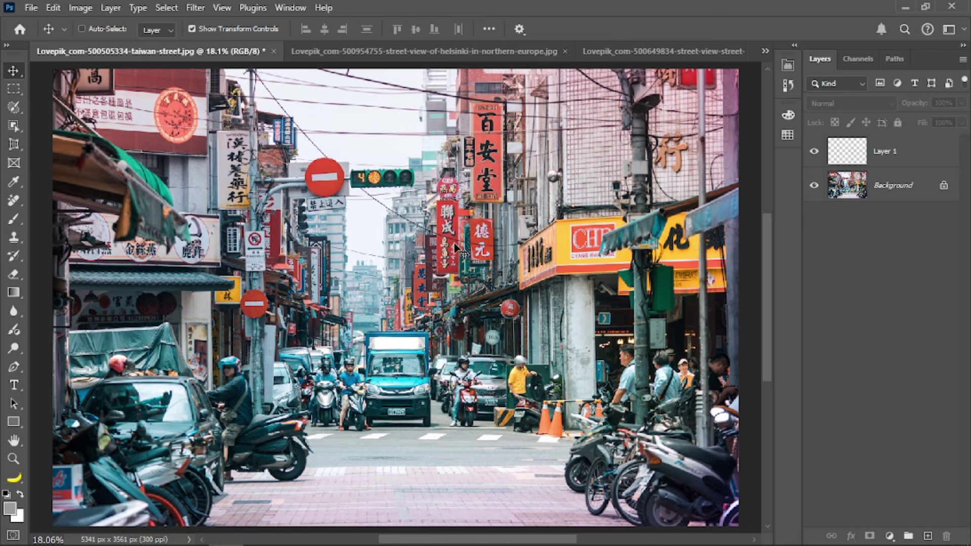
Step: With the Remove Tool on Layer 1, run Find distractions > Wires and cables
left_click(13, 201)
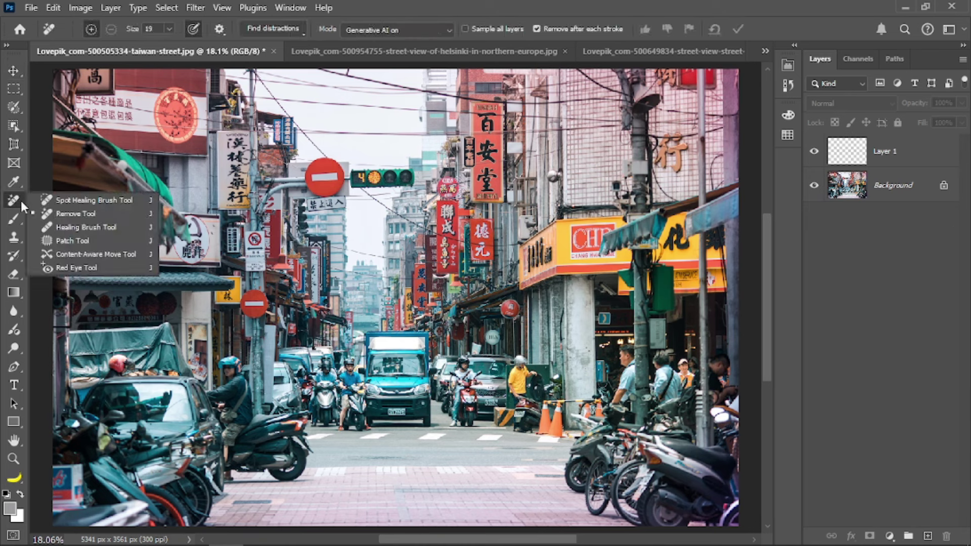
left_click(89, 213)
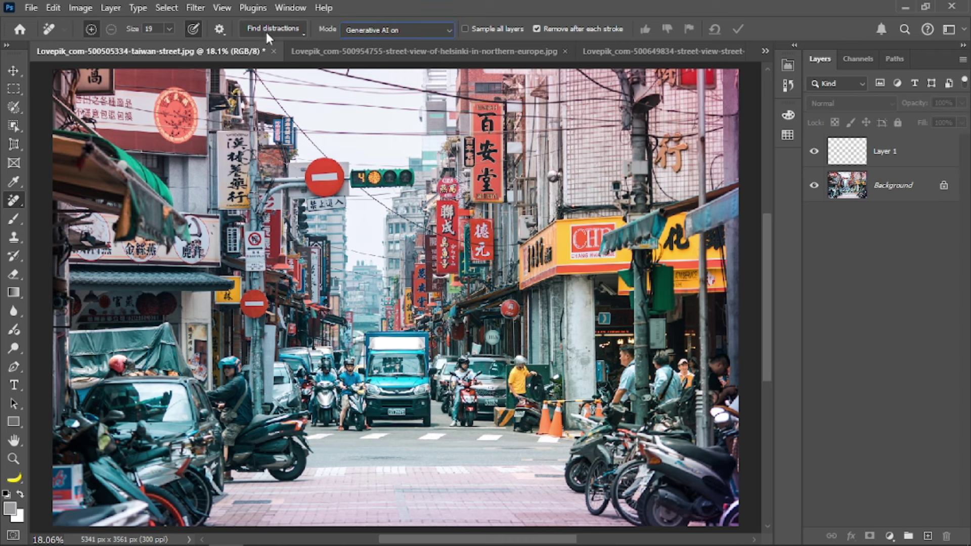
left_click(298, 32)
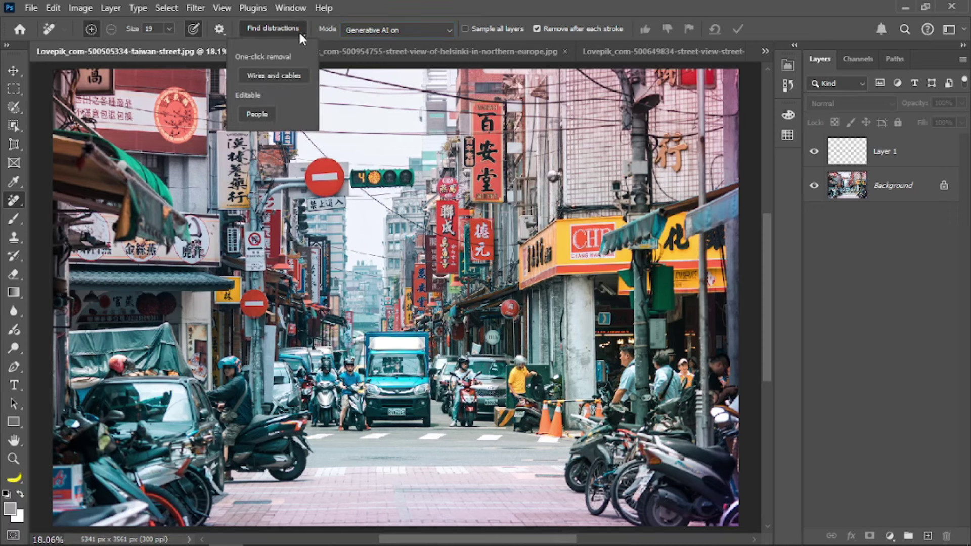
left_click(899, 160)
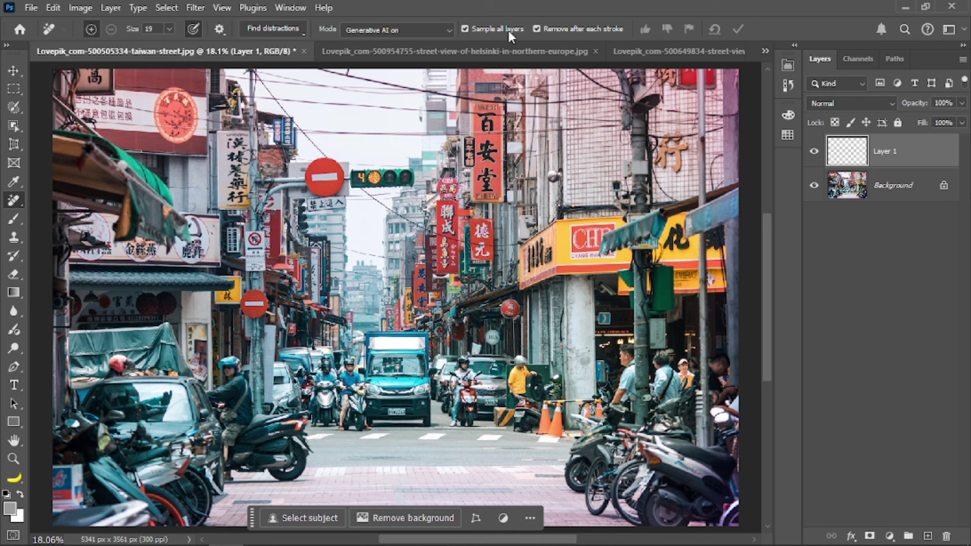
left_click(265, 30)
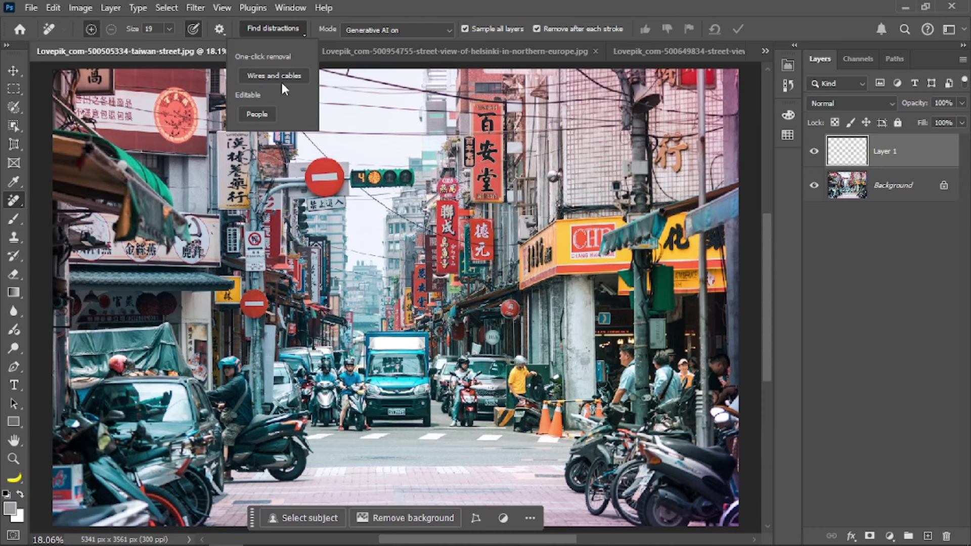
left_click(295, 80)
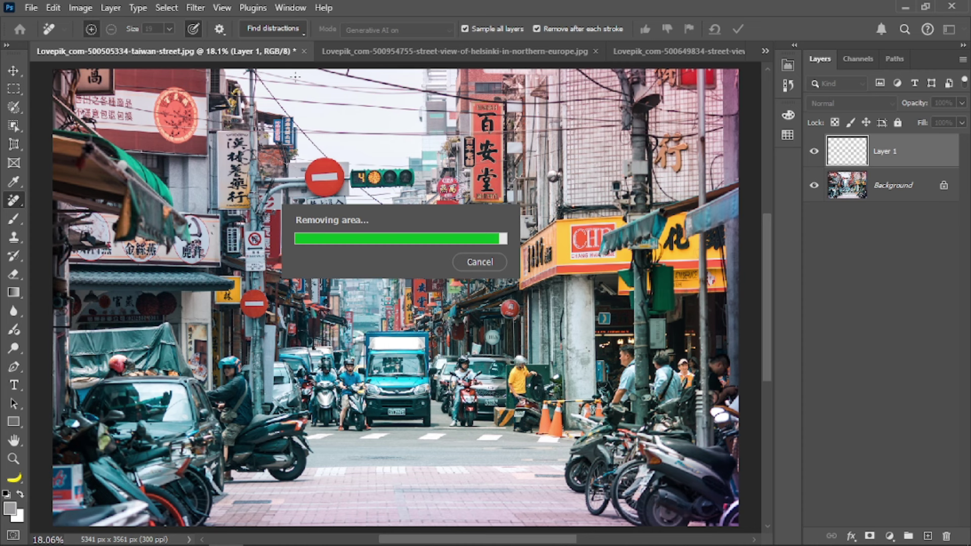
Step: Toggle Layer 1 off and on to compare, leave it visible, and show the Helsinki photo
key("v")
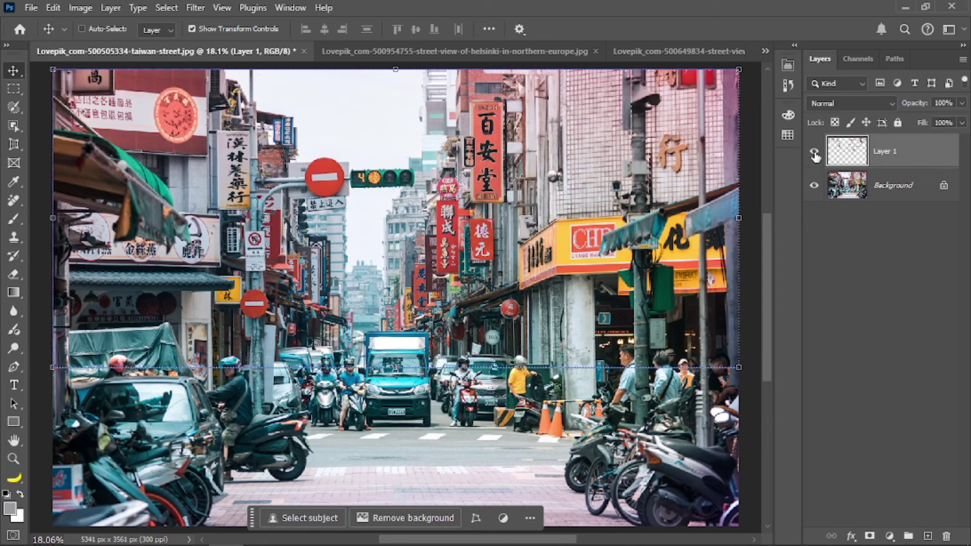
left_click(814, 153)
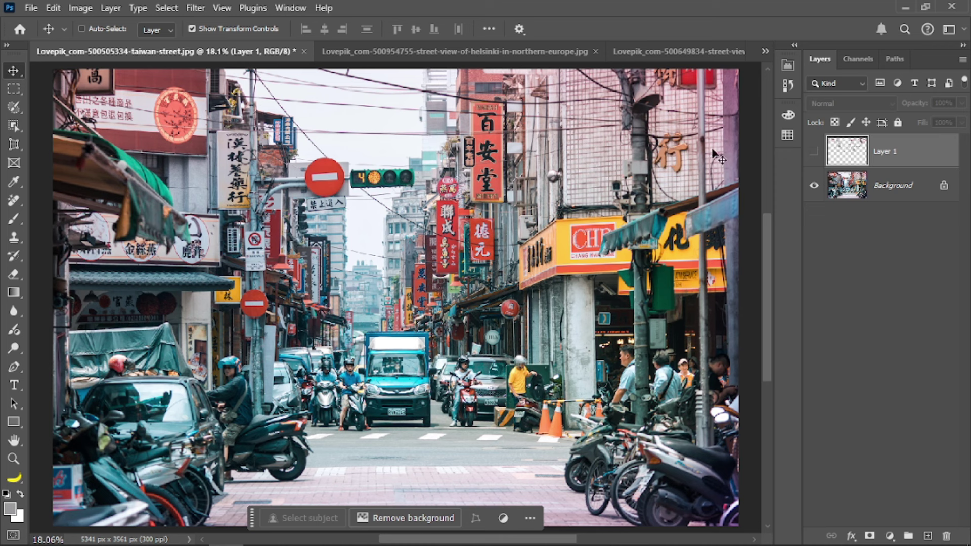
left_click(814, 152)
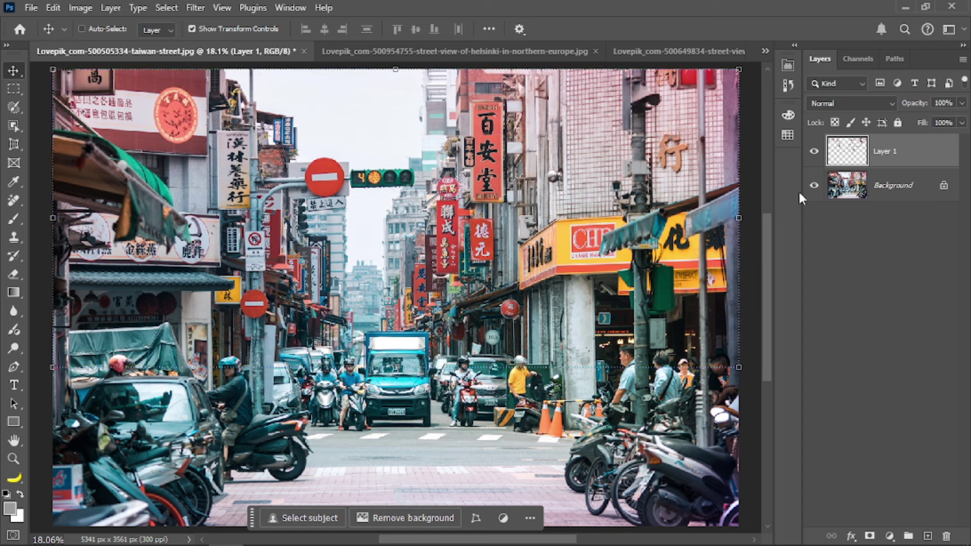
left_click(814, 151)
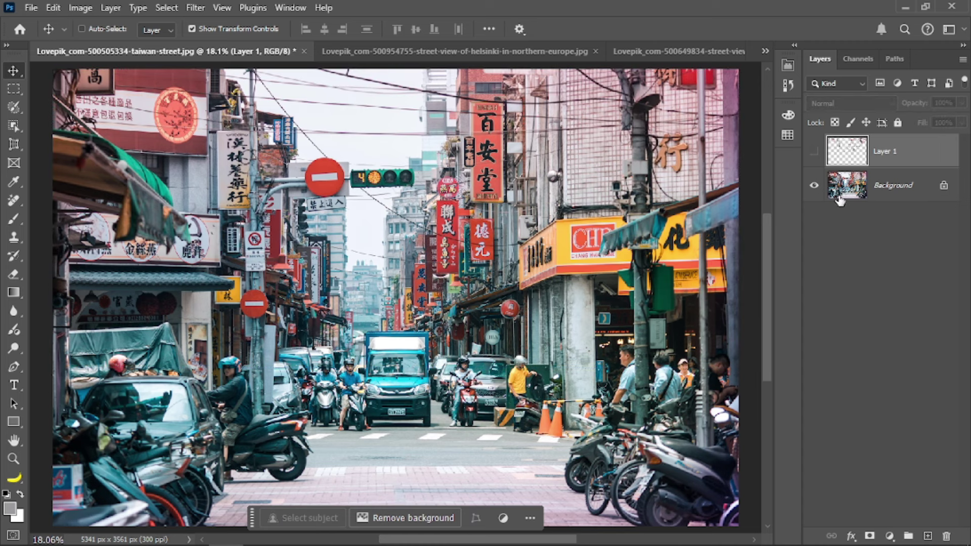
left_click(813, 152)
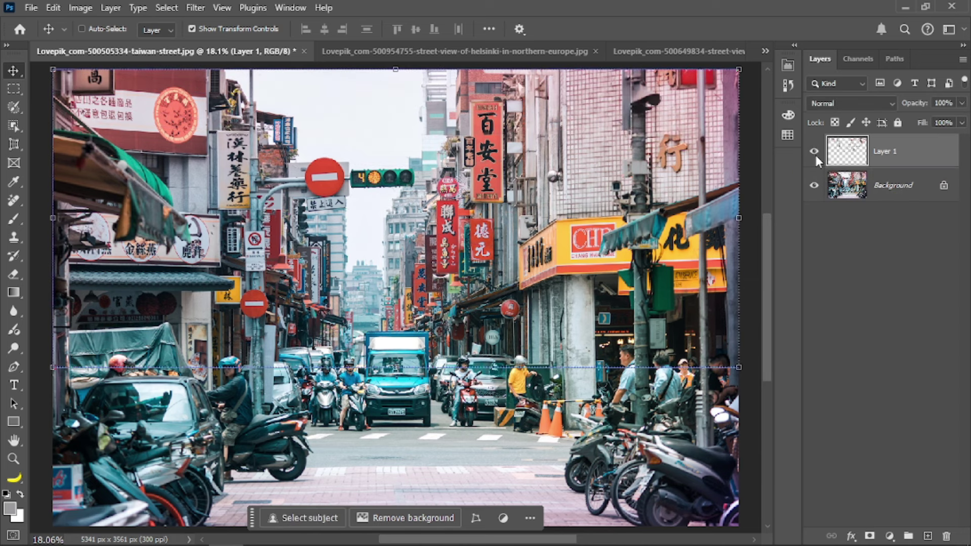
left_click(424, 53)
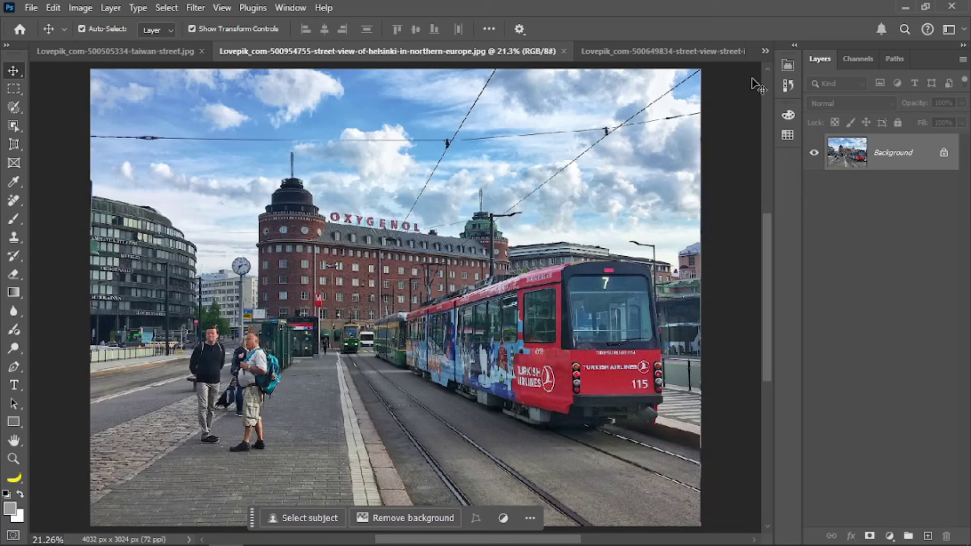
Step: Turn off Auto-Select and add an empty Layer 1 above the Helsinki tram photo
key("ctrl")
left_click(929, 536)
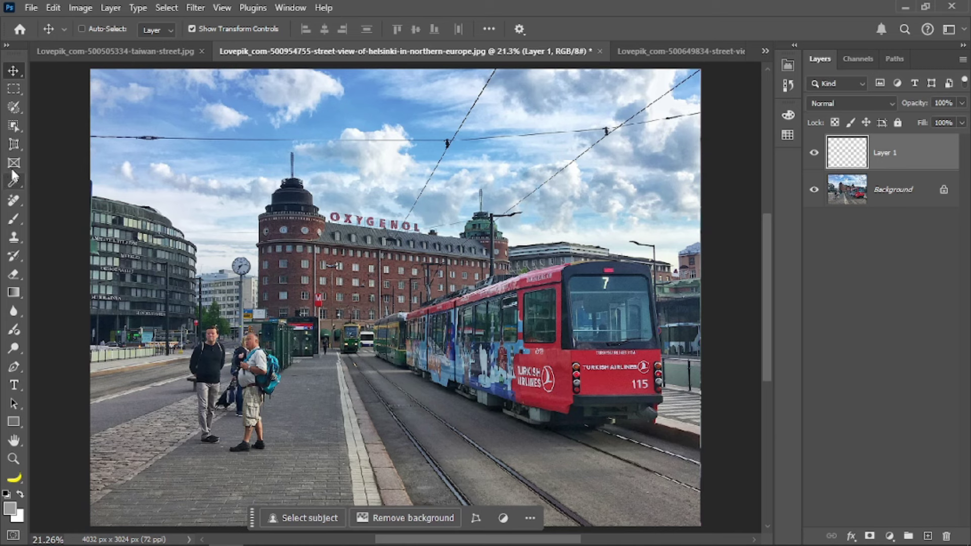
right_click(17, 201)
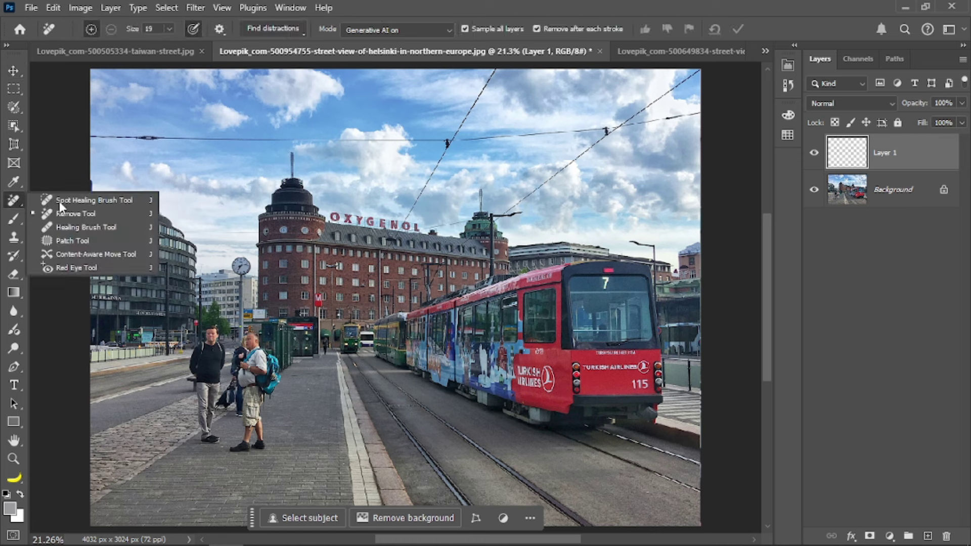
left_click(96, 214)
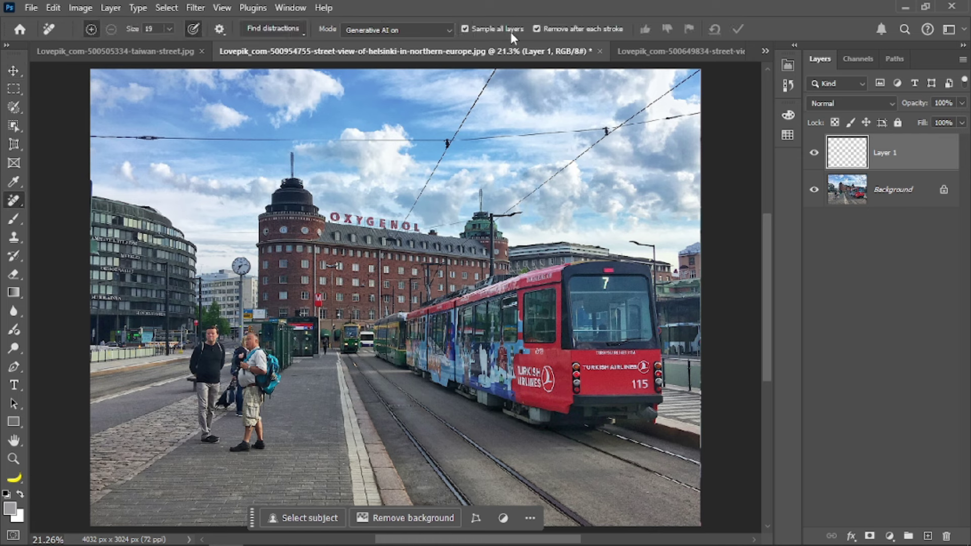
left_click(293, 39)
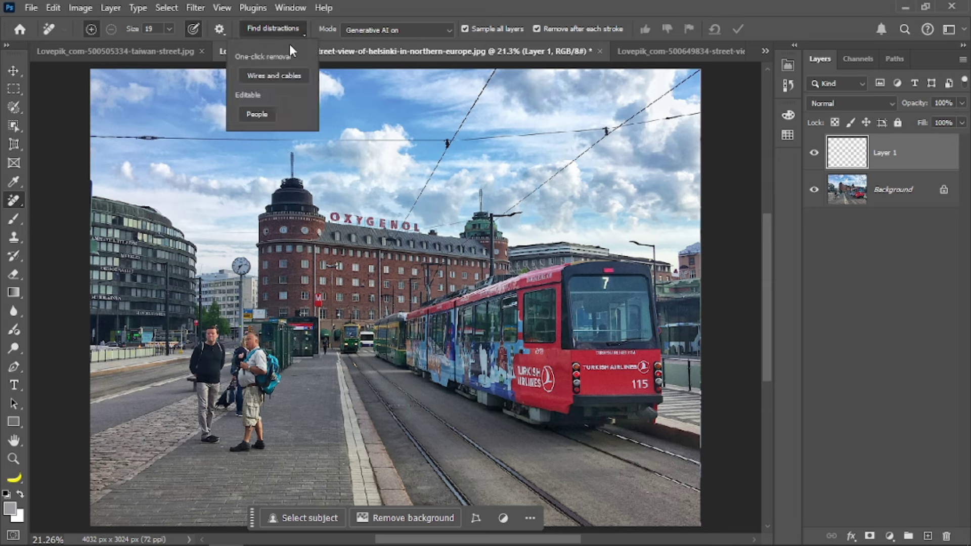
left_click(262, 117)
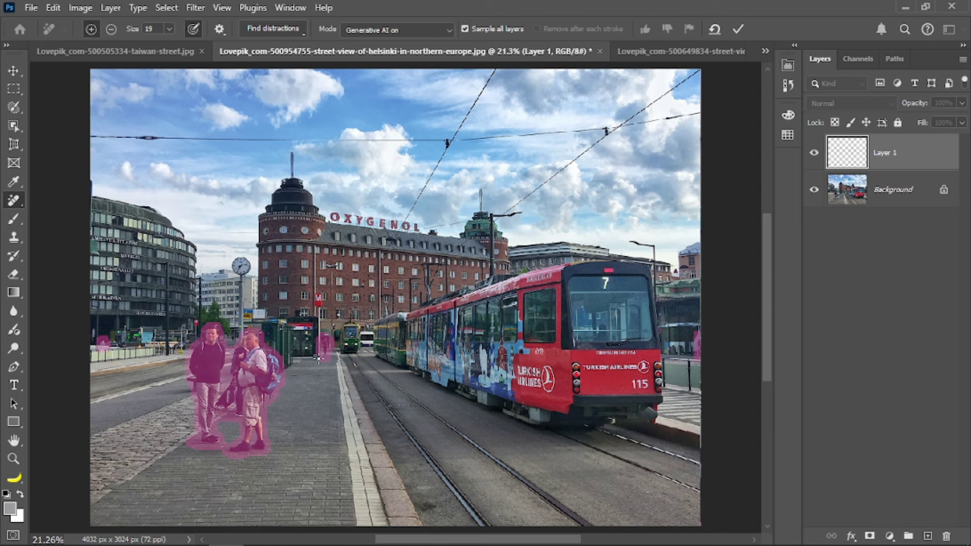
left_click(319, 357)
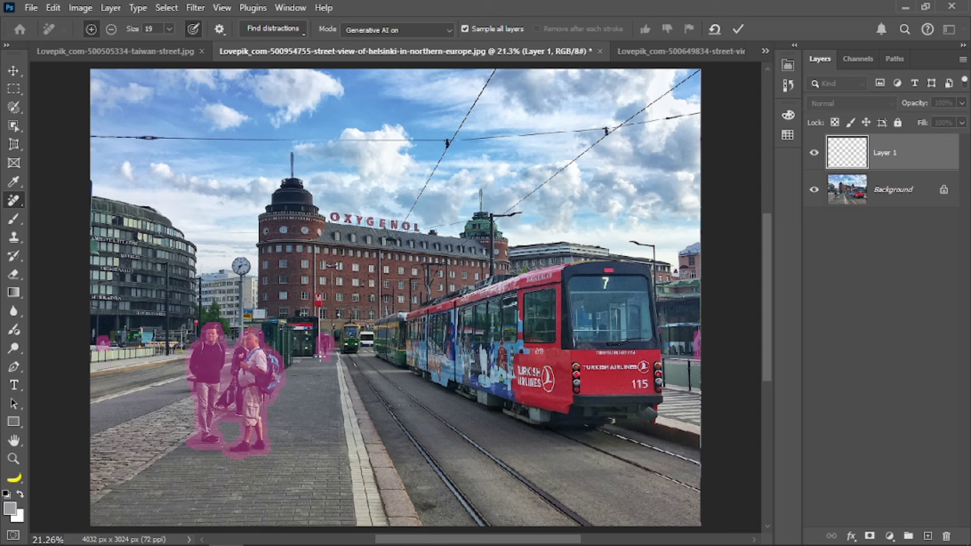
left_click(737, 30)
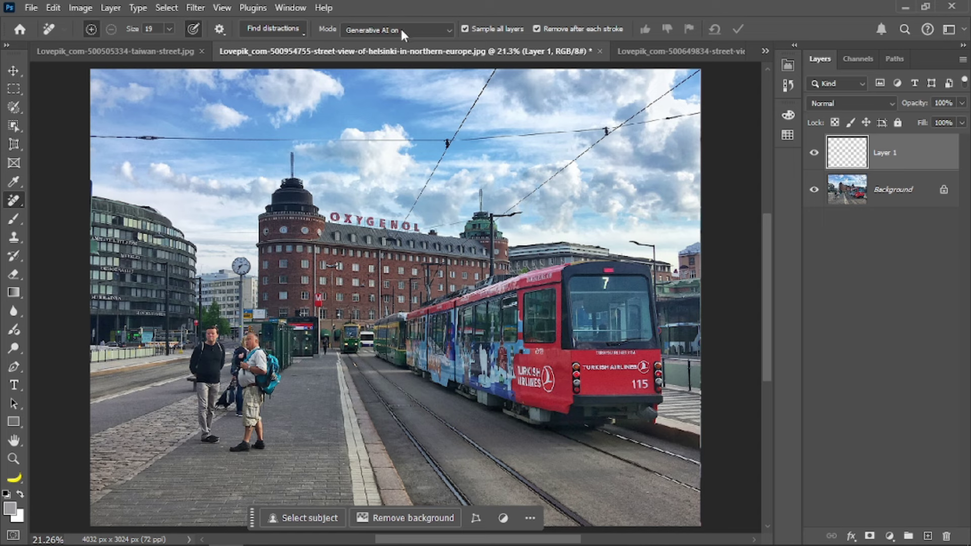
Step: Set the Remove Tool's mode to Generative AI off
left_click(442, 31)
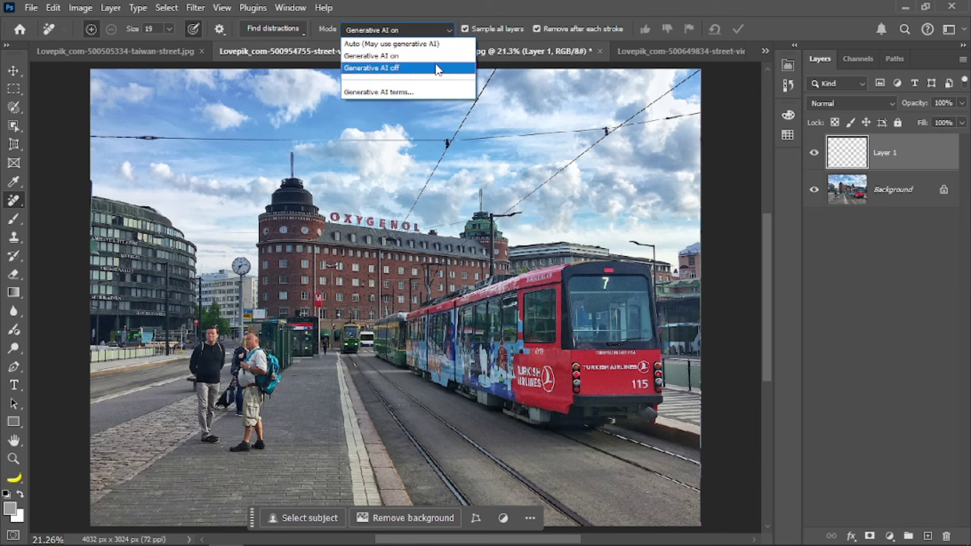
left_click(410, 71)
left_click(416, 31)
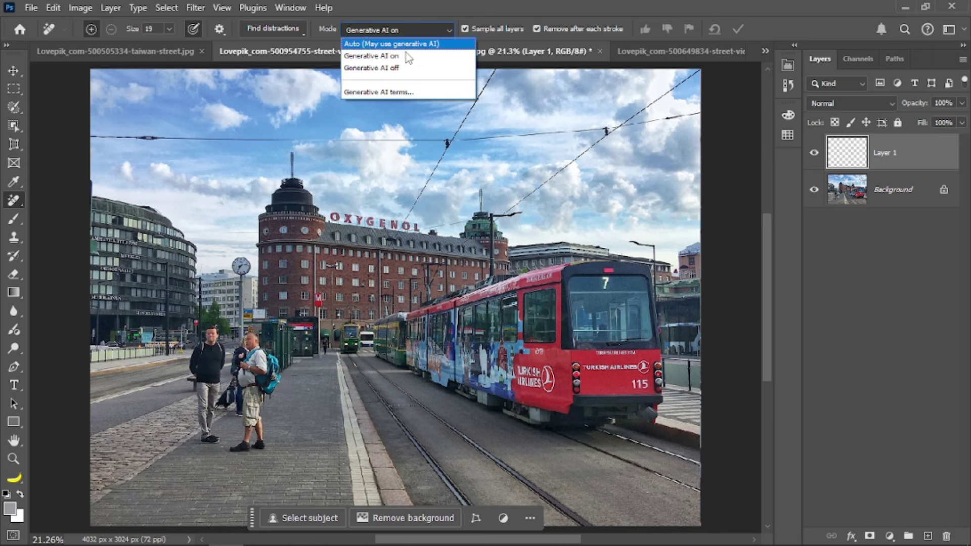
left_click(399, 67)
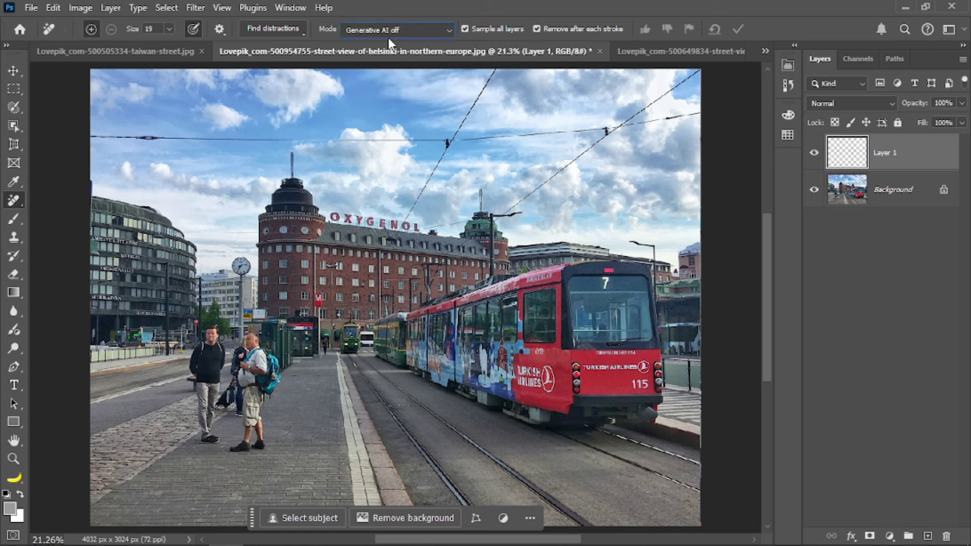
Step: Detect the people on the Helsinki platform via Find distractions > People and apply the removal
left_click(286, 30)
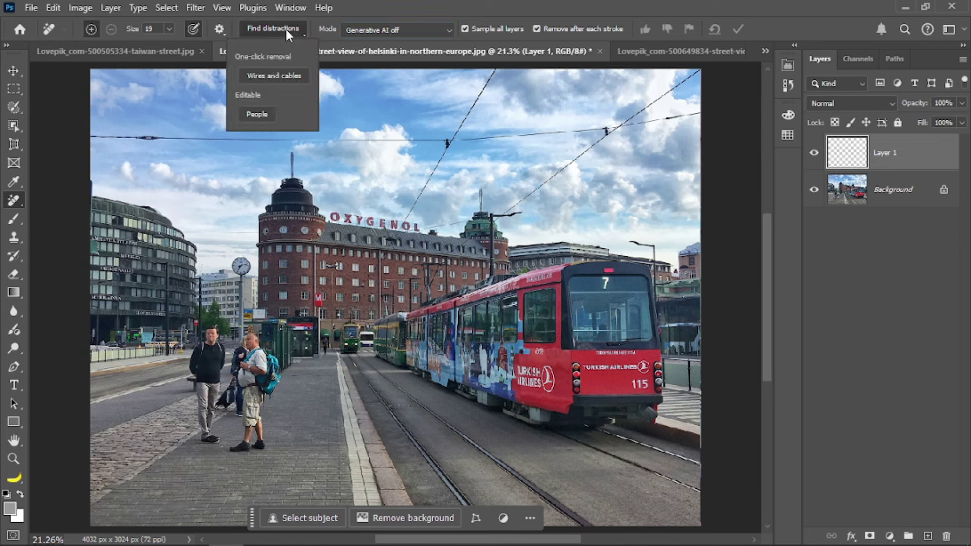
left_click(256, 114)
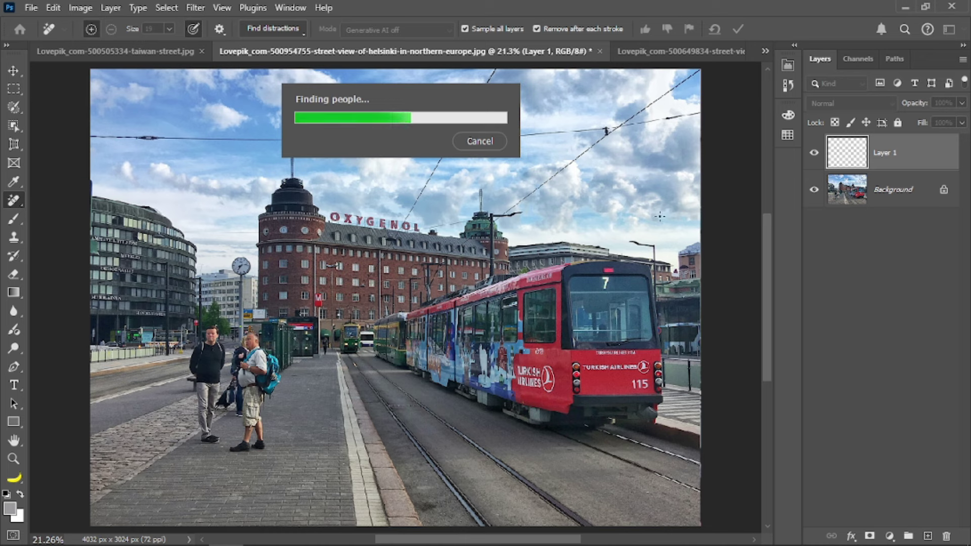
left_click(738, 31)
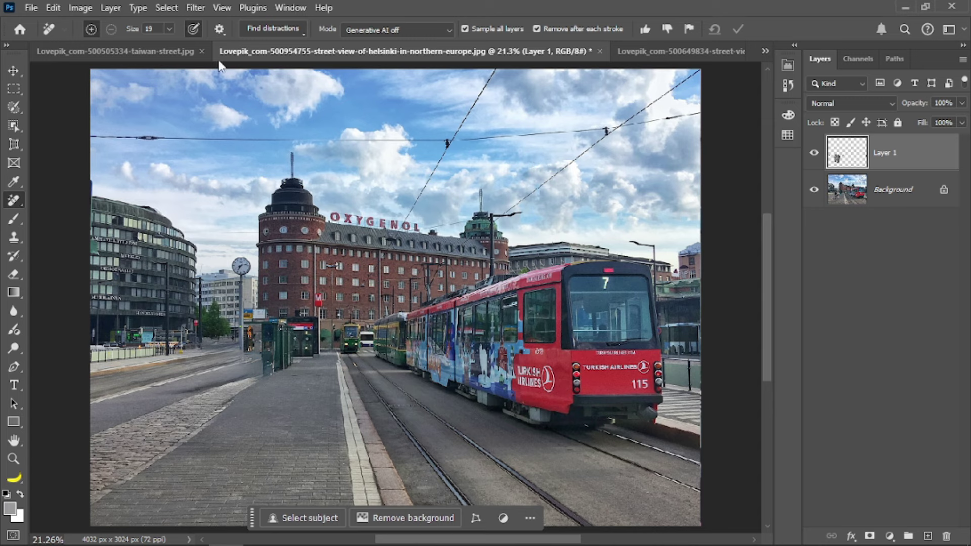
Step: Clear the Helsinki overhead tram wires with Find distractions > Wires and cables
left_click(284, 30)
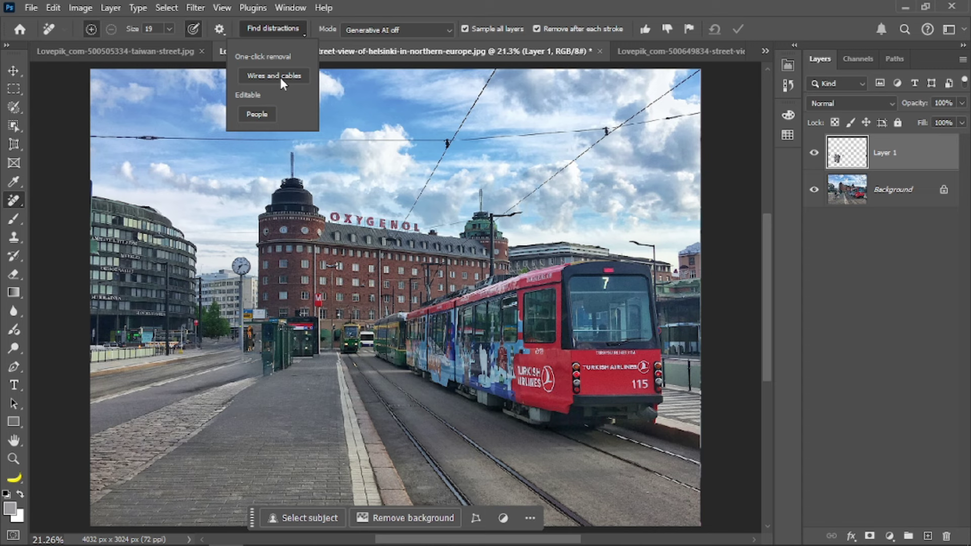
left_click(280, 81)
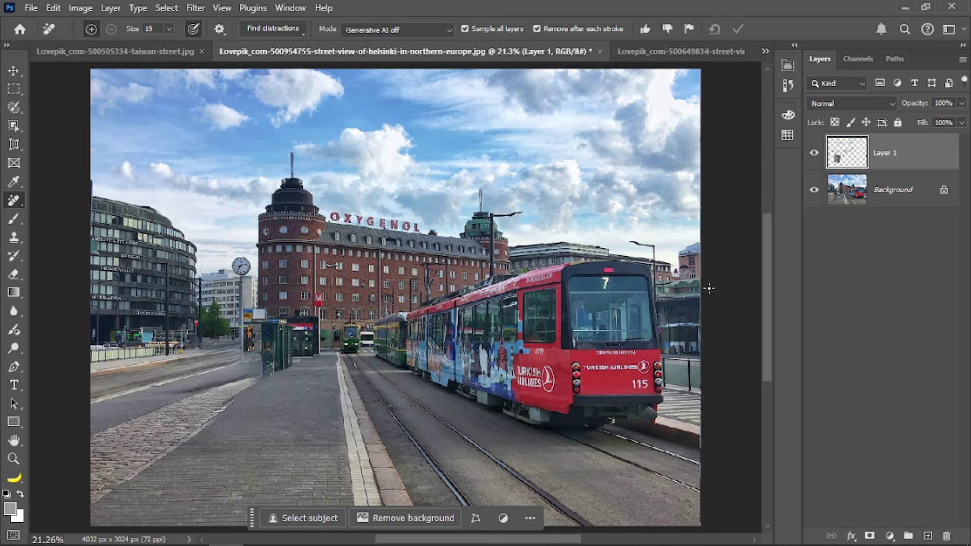
left_click(14, 71)
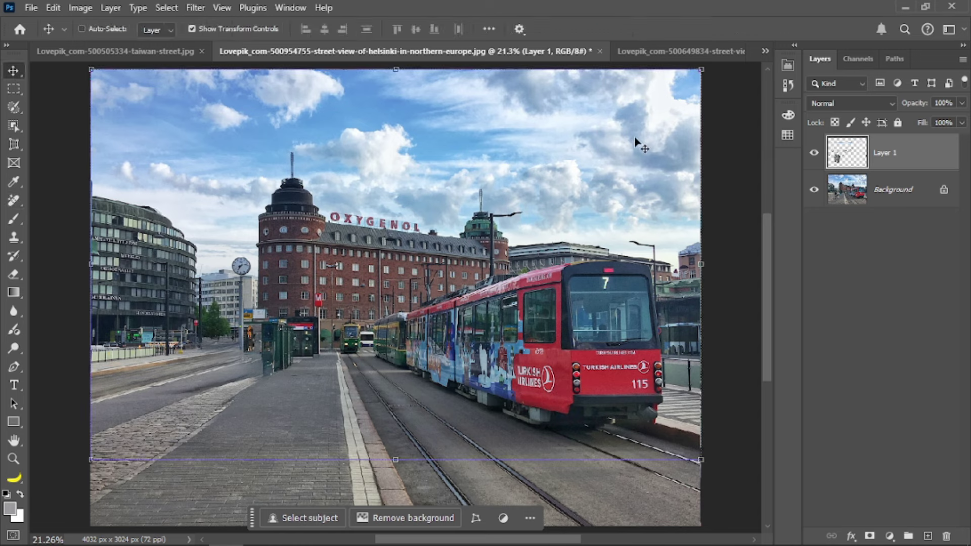